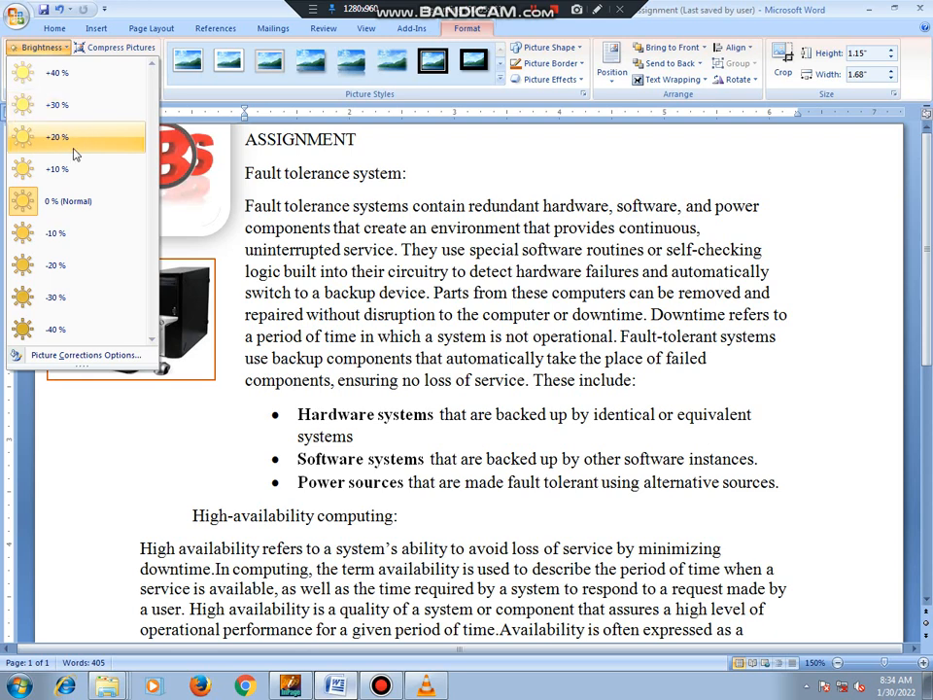
Set the JOBS picture's brightness to +20 %.
{"action": "left_click", "coordinate": [74, 149]}
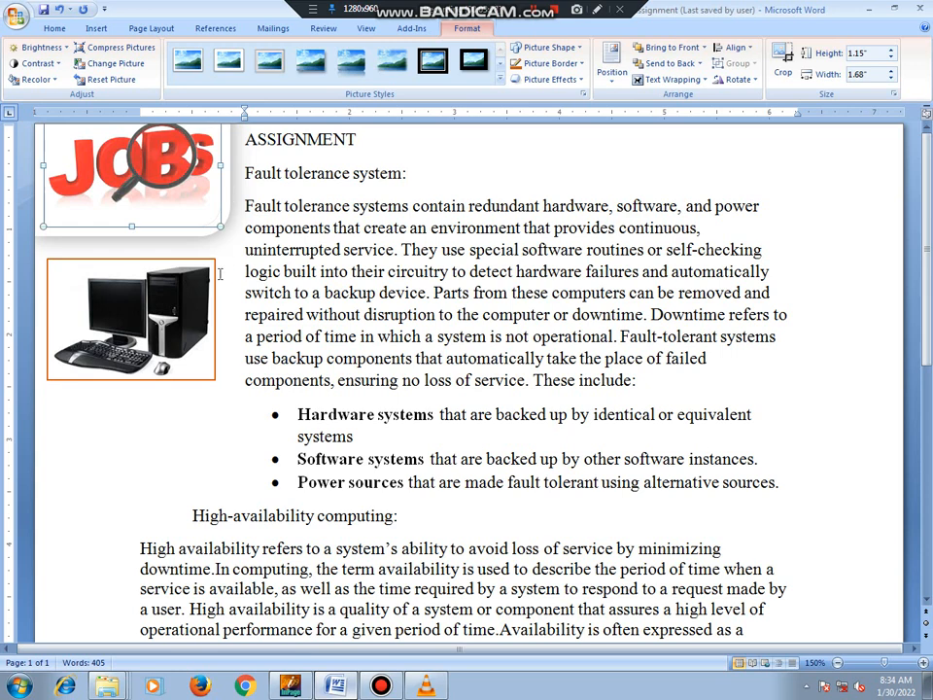
{"action": "left_click", "coordinate": [210, 391]}
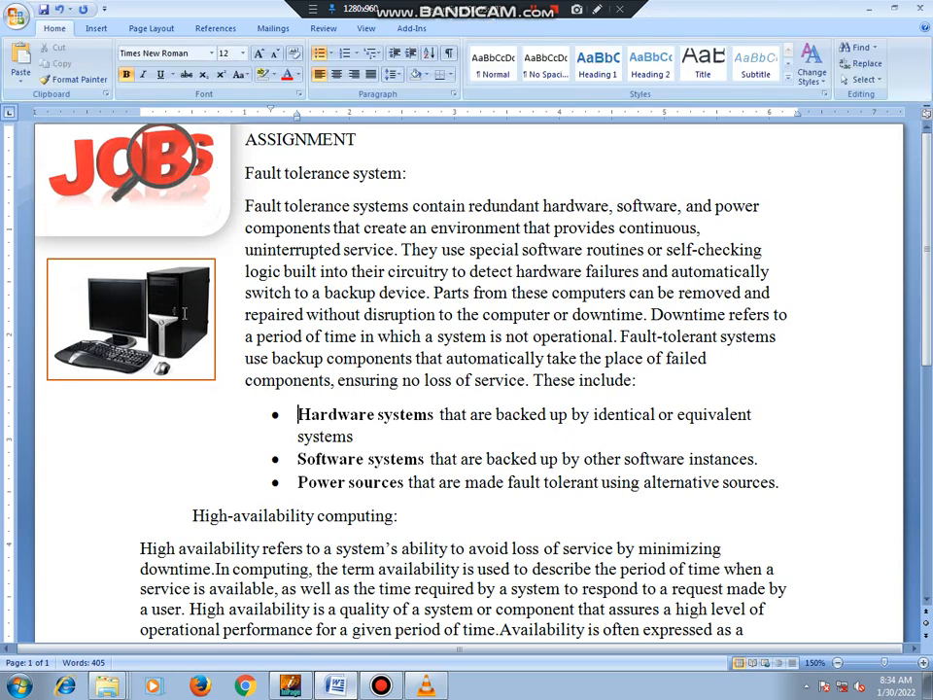
{"action": "double_click", "coordinate": [272, 314]}
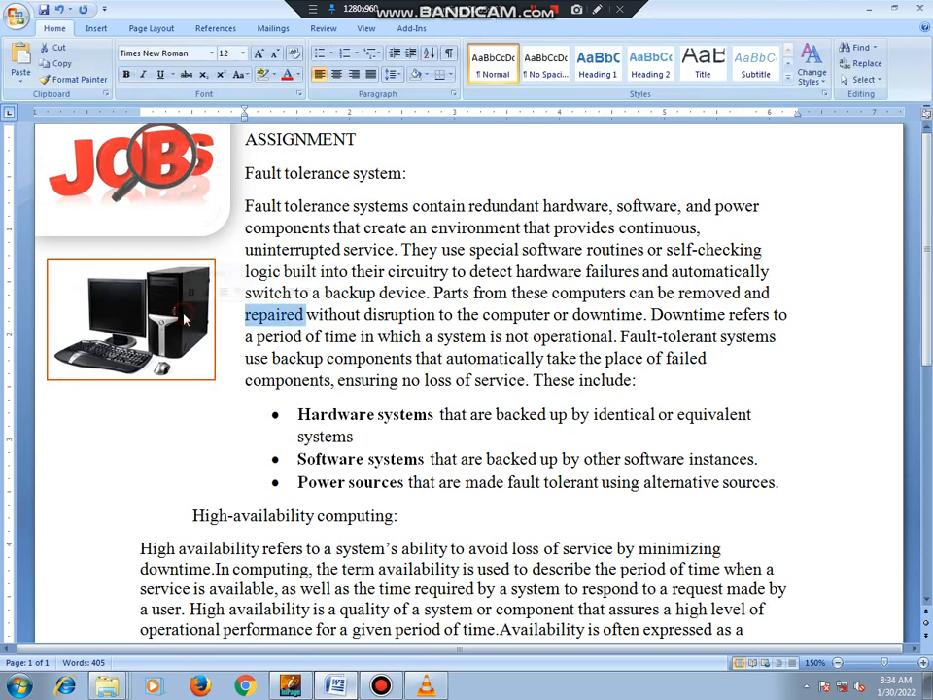
{"action": "left_click", "coordinate": [56, 263]}
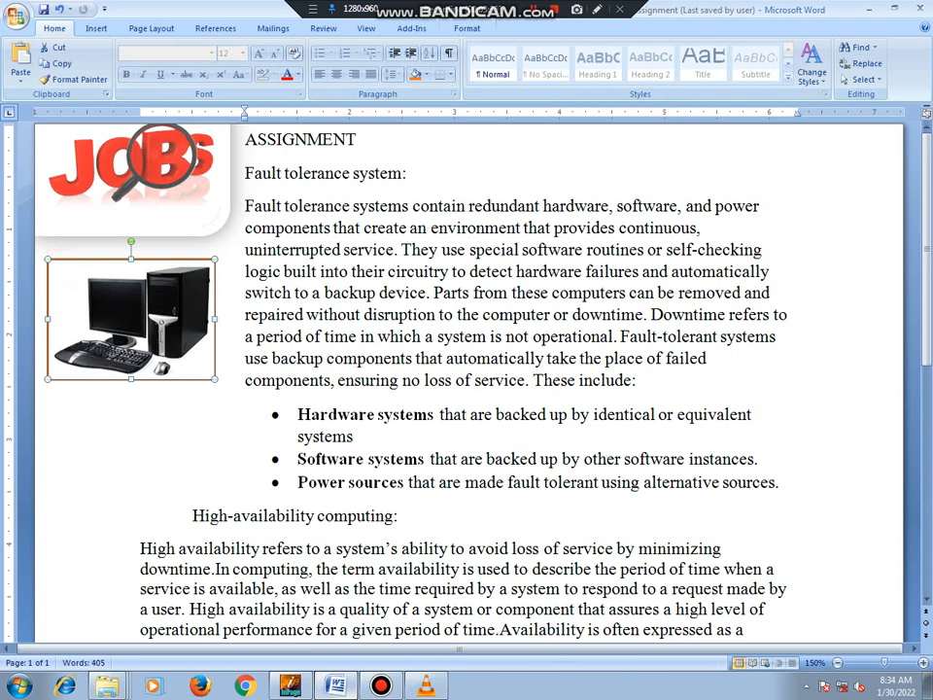
{"action": "left_click", "coordinate": [98, 32]}
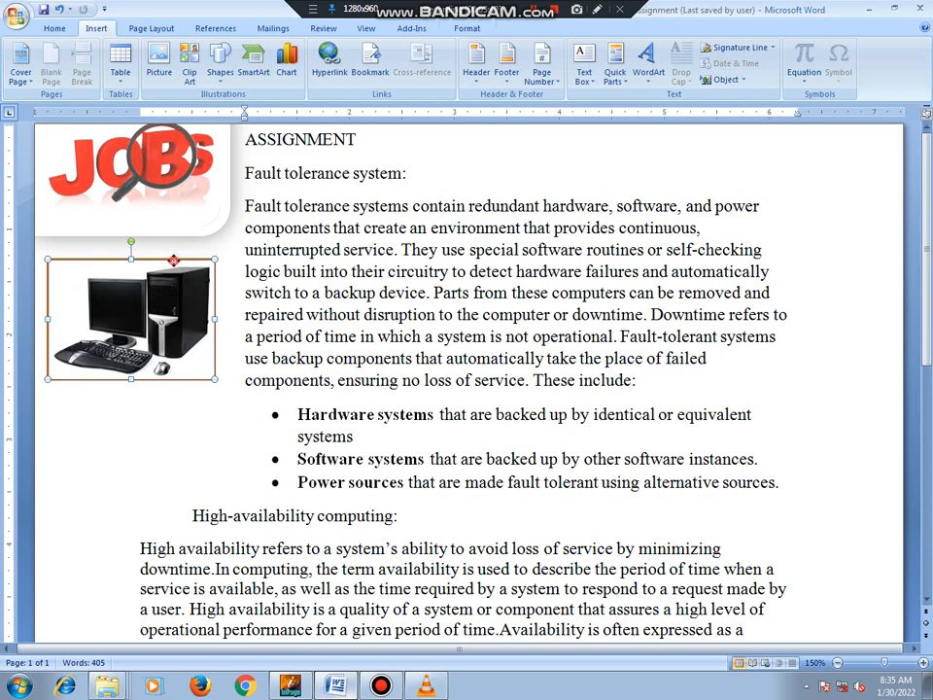
{"action": "double_click", "coordinate": [176, 267]}
{"action": "left_click", "coordinate": [177, 281]}
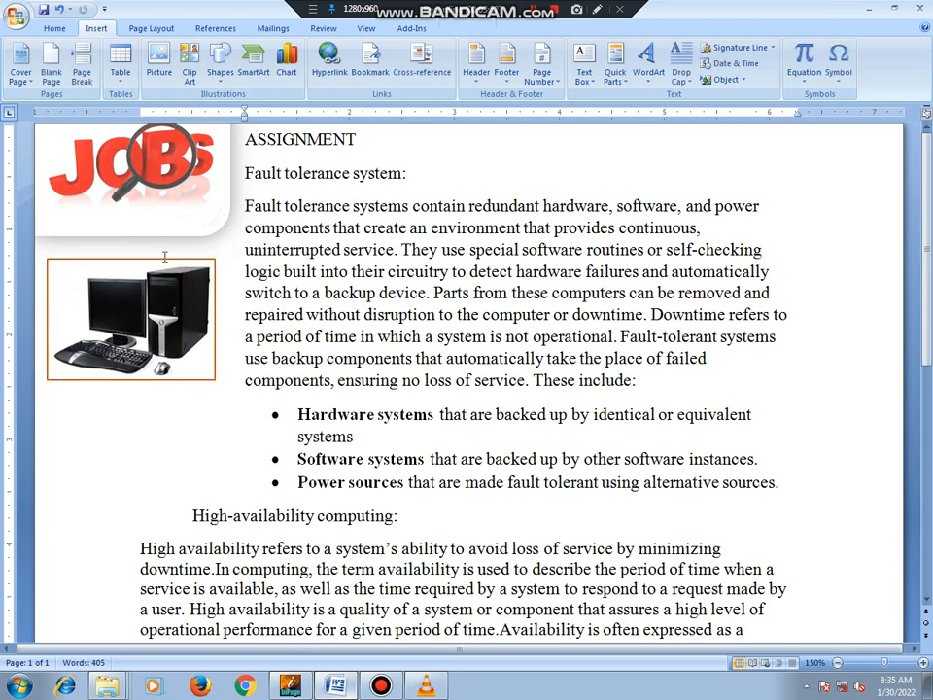
{"action": "double_click", "coordinate": [267, 291]}
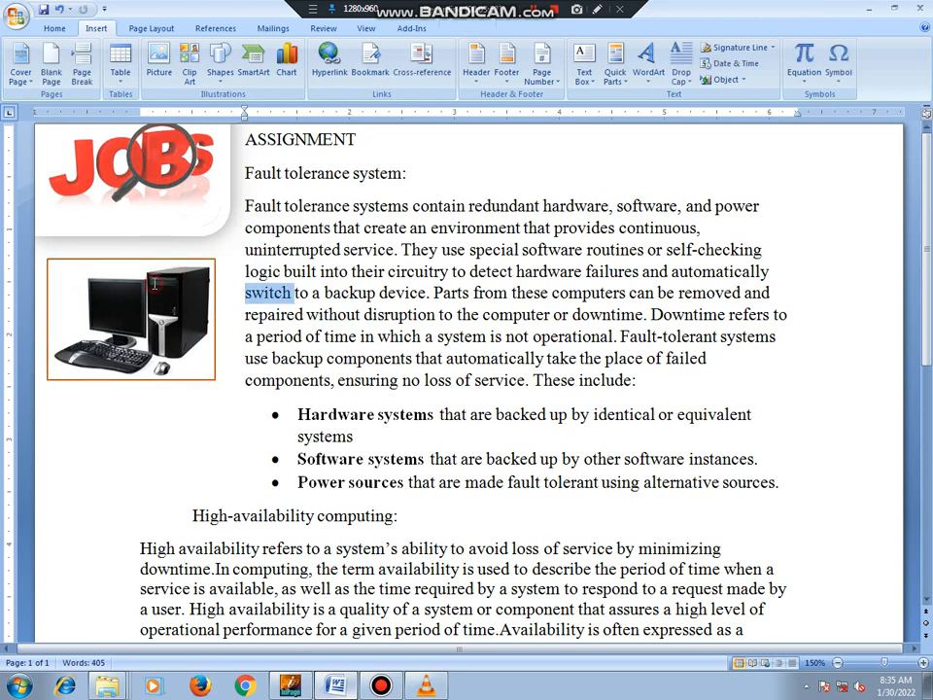
Set the computer picture's brightness to -20 %.
{"action": "left_click", "coordinate": [66, 282]}
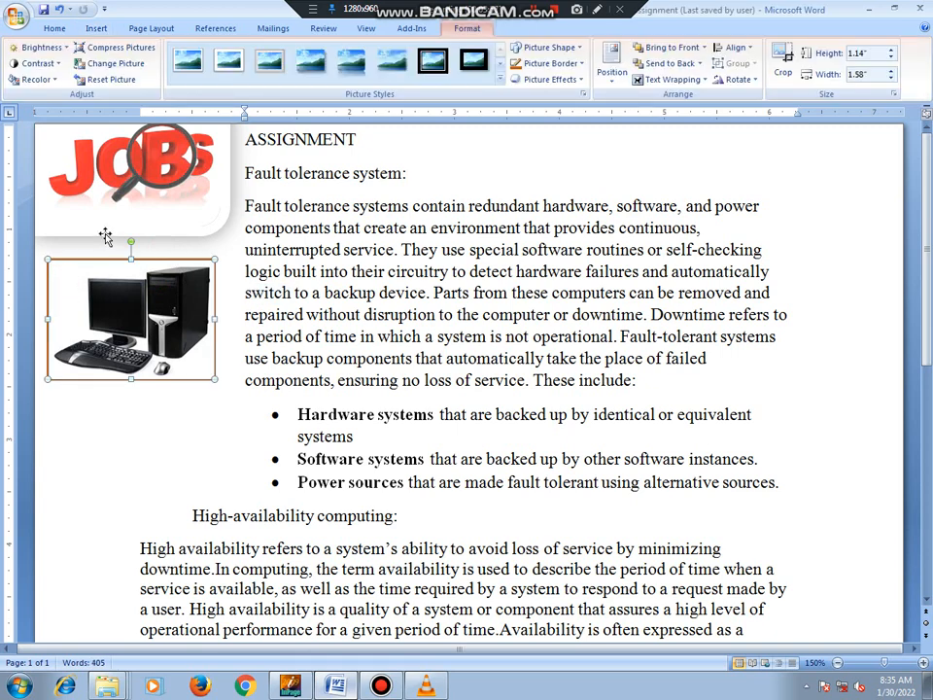
{"action": "left_click", "coordinate": [65, 51]}
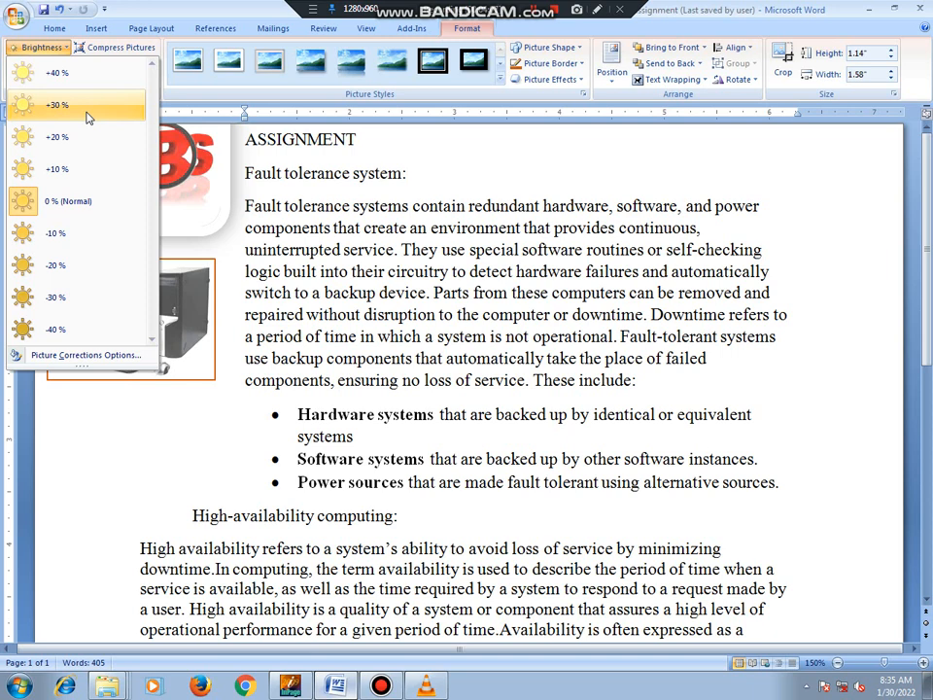
{"action": "left_click", "coordinate": [118, 295]}
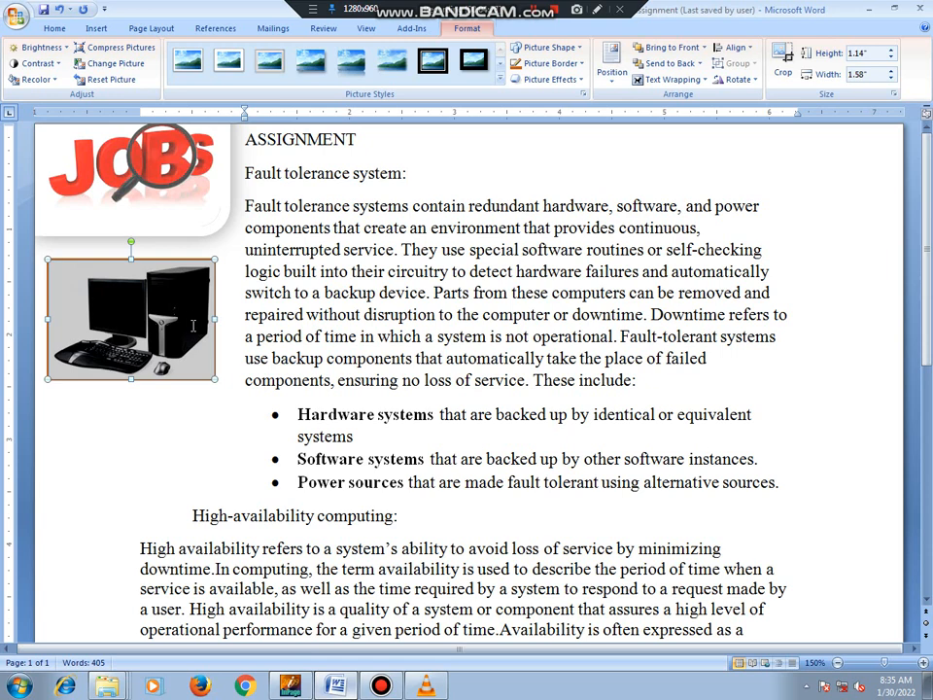
Open the computer picture's correction options and review its fill, line, shadow, 3-D, picture and text box settings.
{"action": "left_click", "coordinate": [63, 49]}
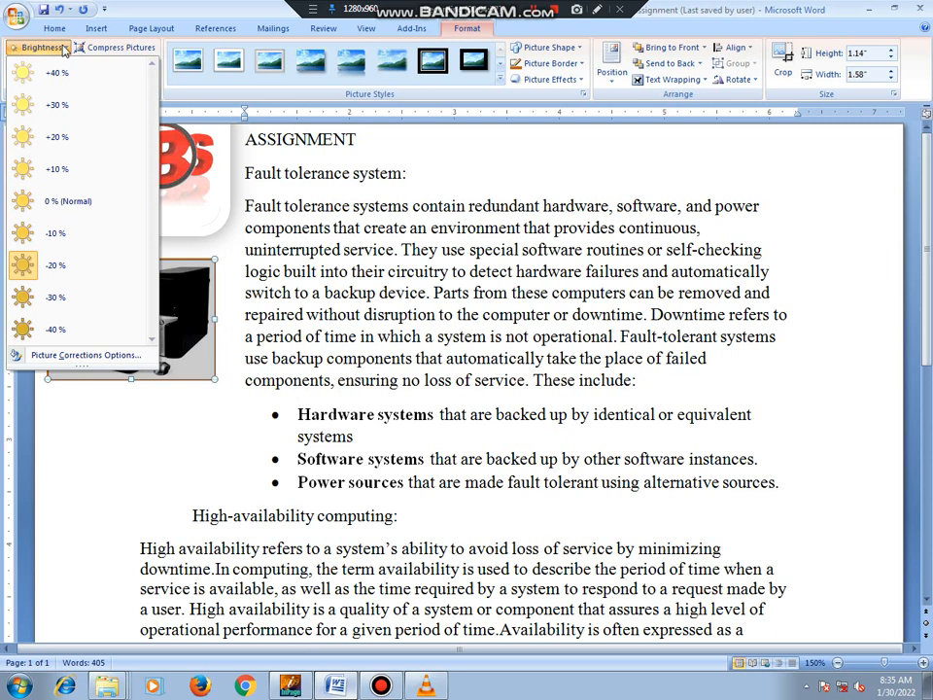
{"action": "left_click", "coordinate": [82, 356]}
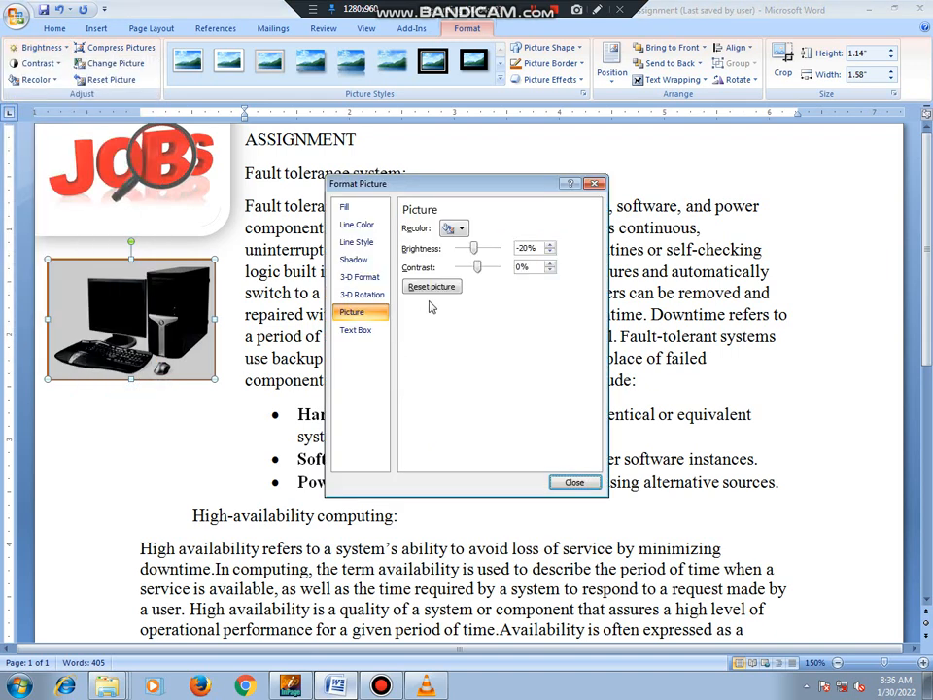
{"action": "left_click", "coordinate": [368, 208]}
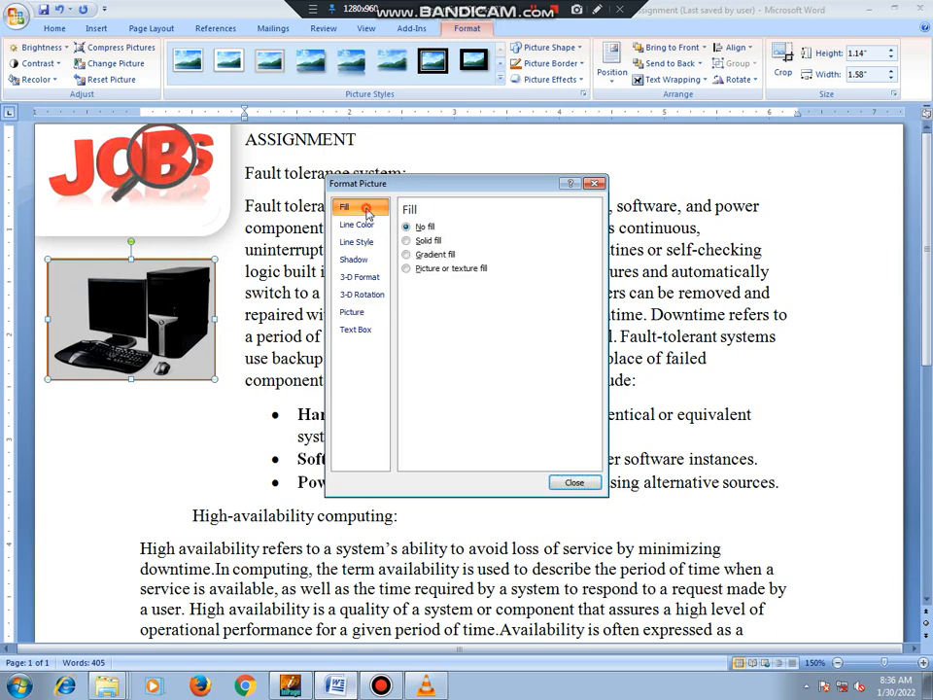
{"action": "left_click", "coordinate": [368, 224]}
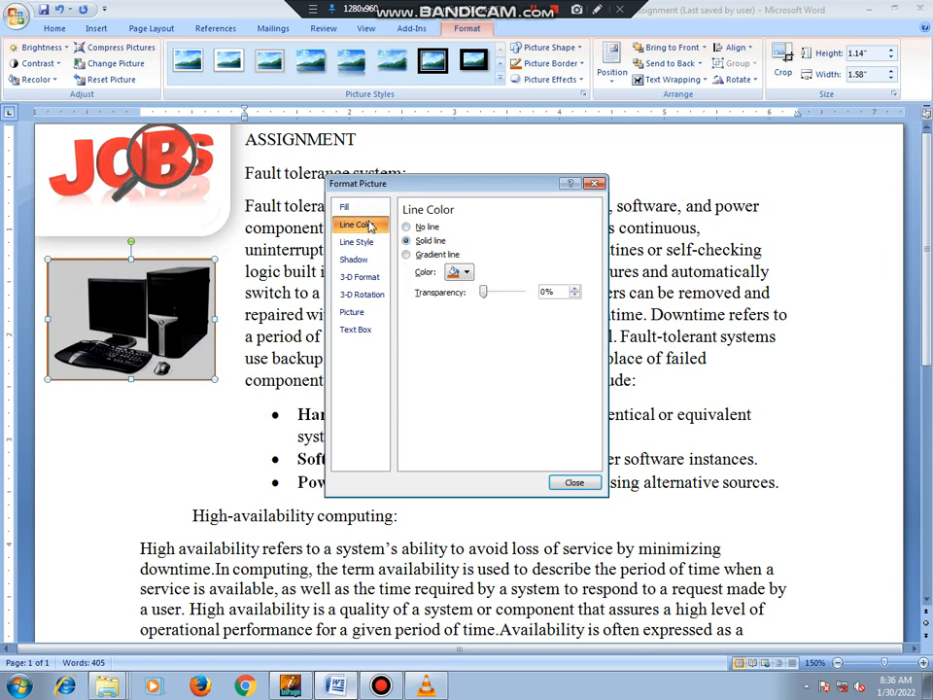
{"action": "left_click", "coordinate": [379, 242]}
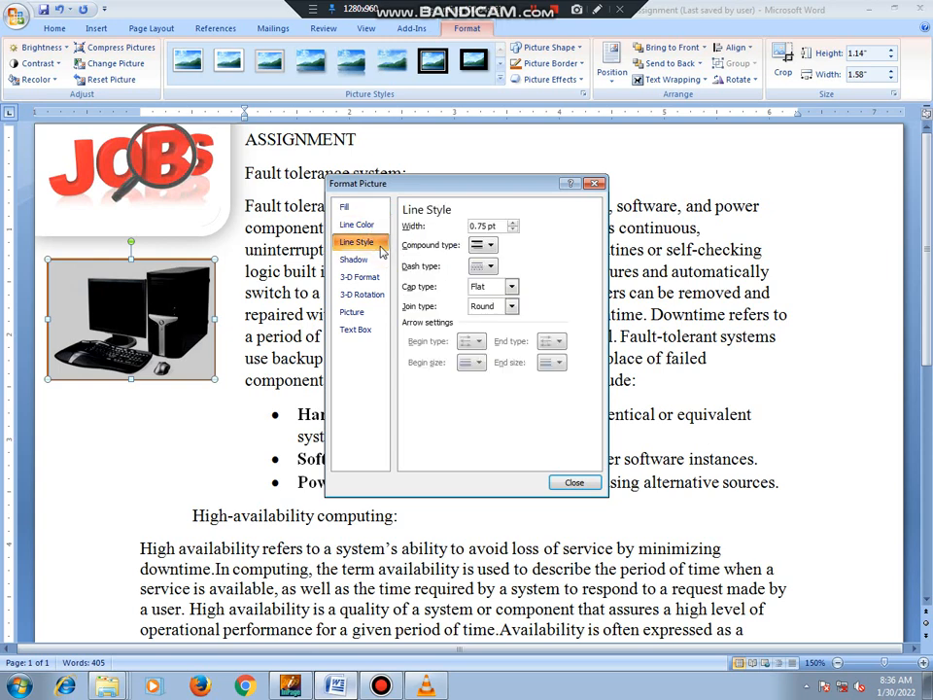
{"action": "left_click", "coordinate": [380, 260]}
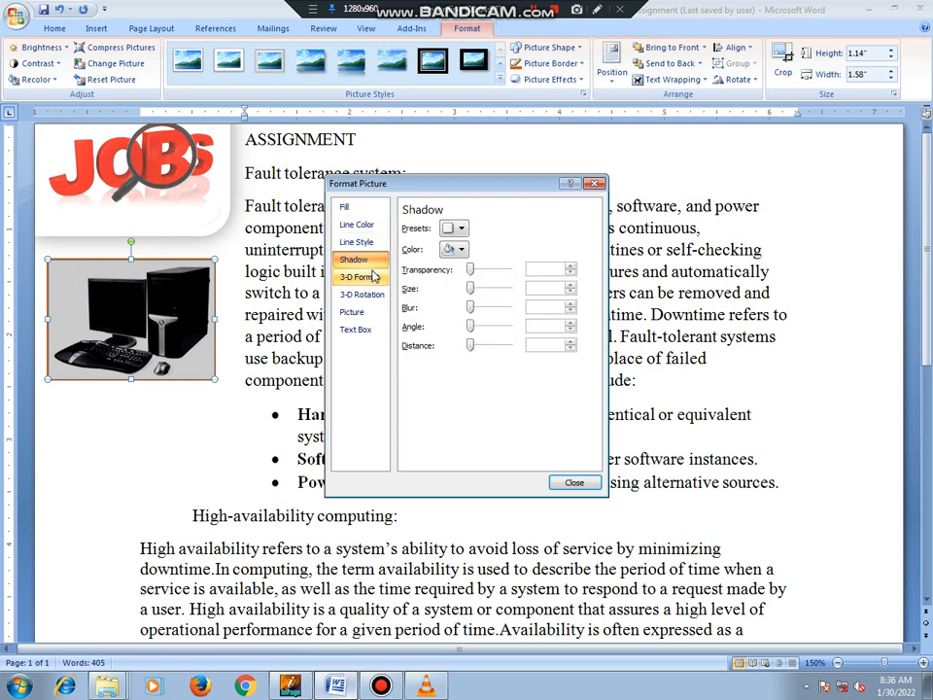
{"action": "left_click", "coordinate": [375, 276]}
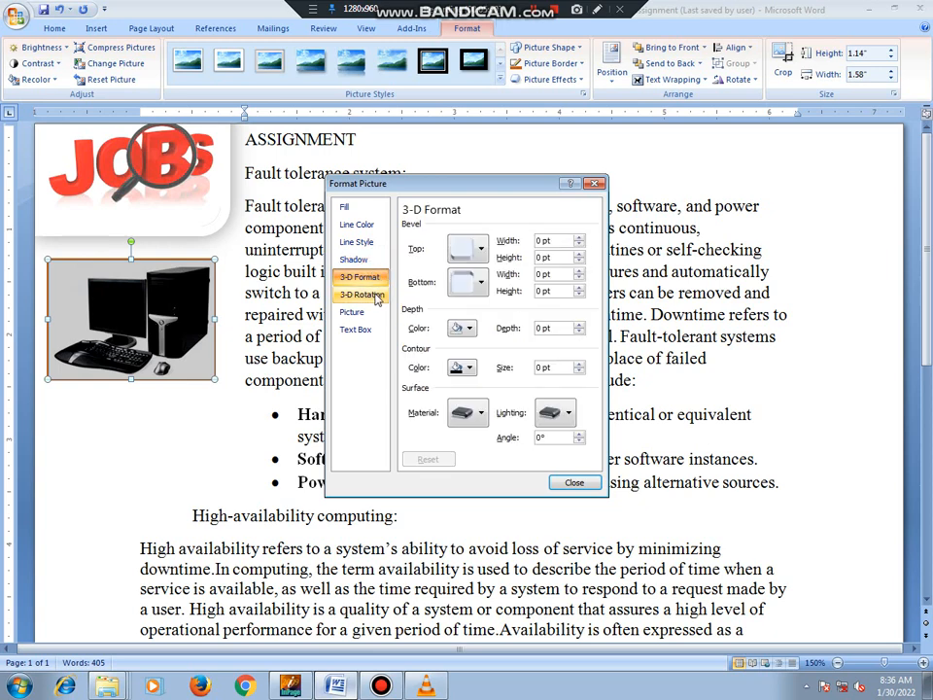
{"action": "left_click", "coordinate": [375, 295]}
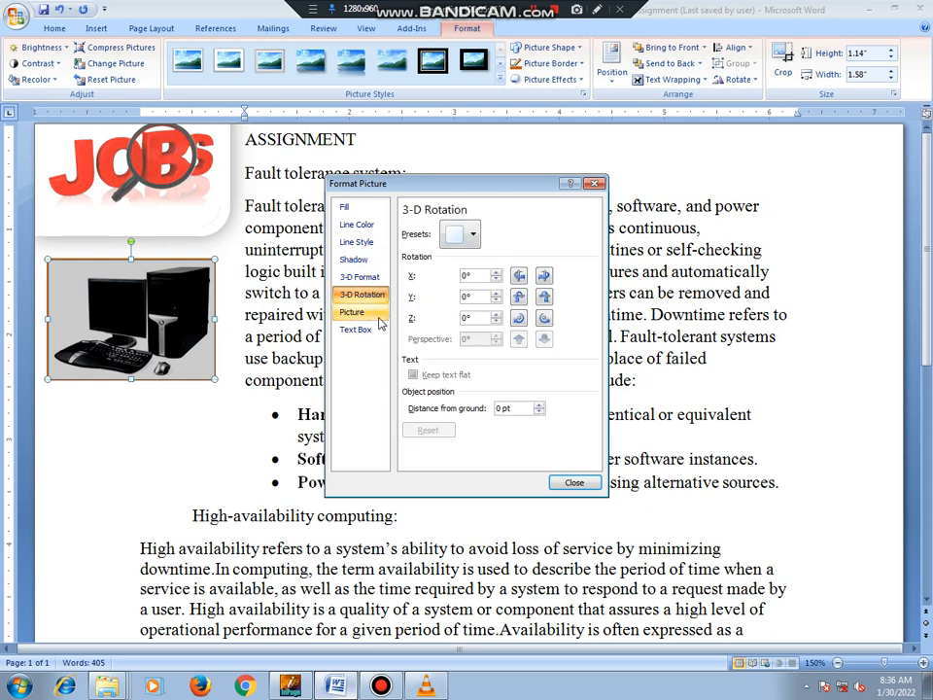
{"action": "left_click", "coordinate": [374, 311]}
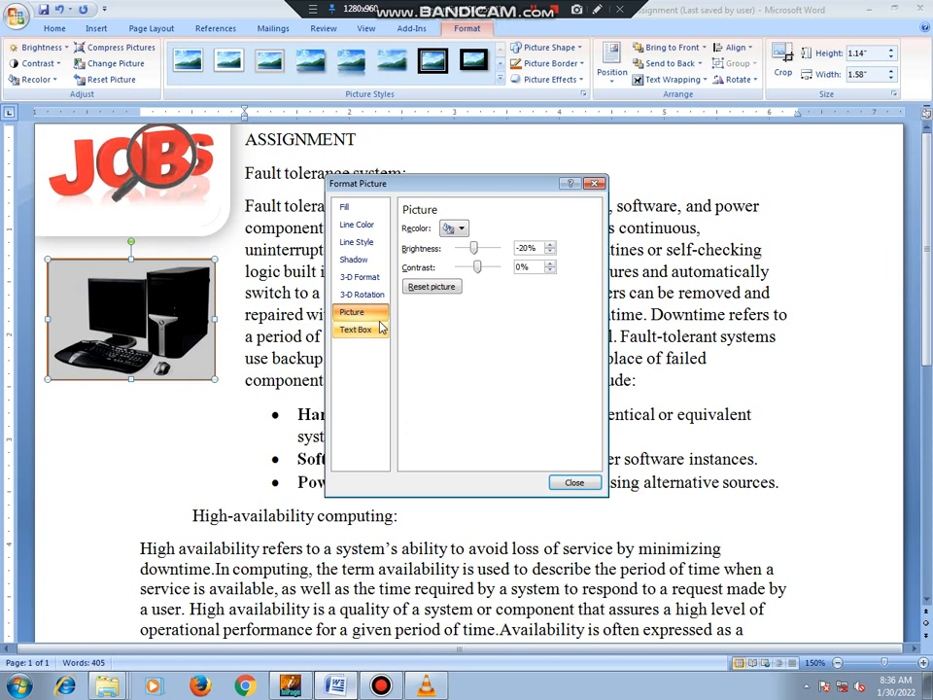
{"action": "left_click", "coordinate": [381, 329]}
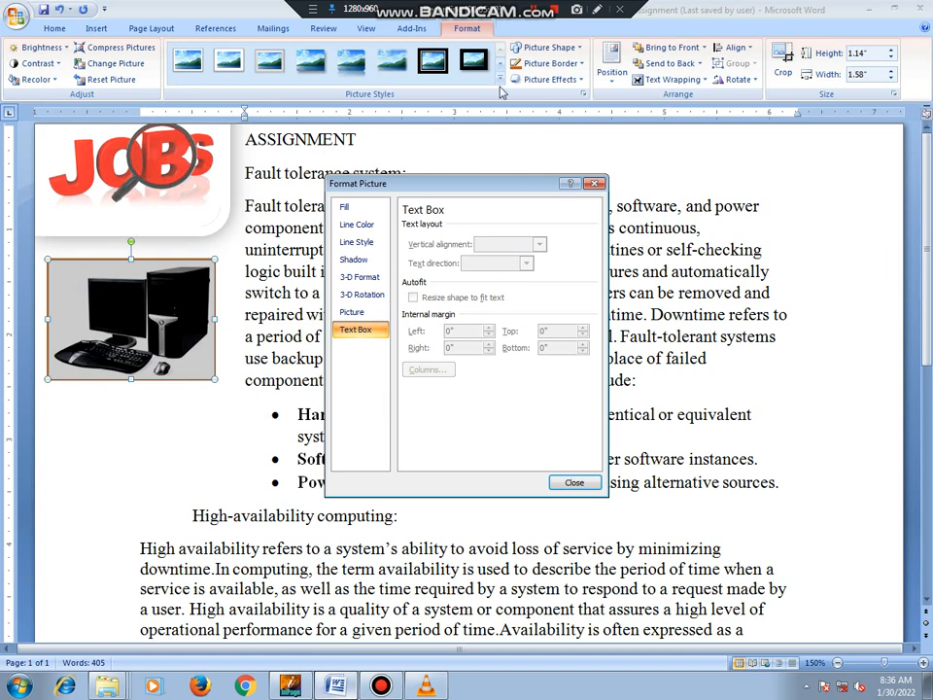
{"action": "left_click", "coordinate": [597, 8]}
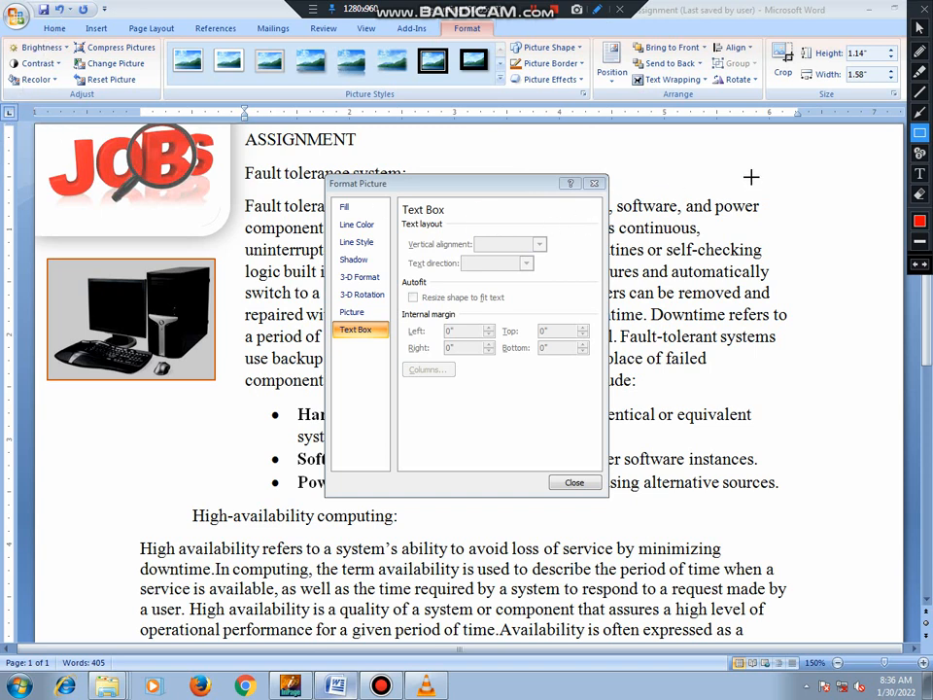
{"action": "left_click", "coordinate": [920, 173]}
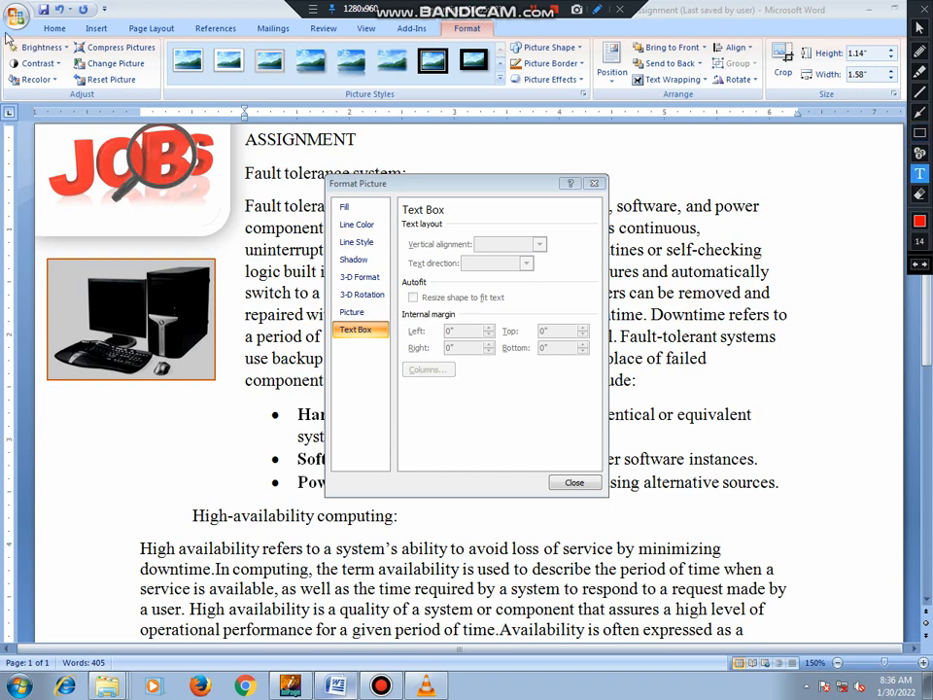
{"action": "left_click", "coordinate": [919, 134]}
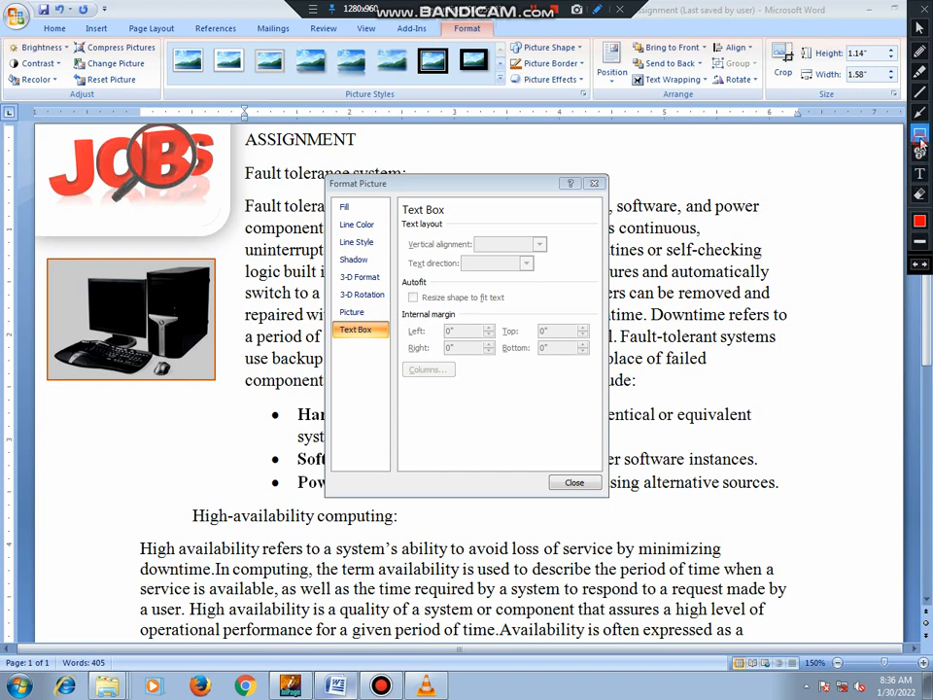
{"action": "mouse_move", "coordinate": [2, 22]}
{"action": "left_mouse_down"}
{"action": "mouse_move", "coordinate": [104, 92]}
{"action": "mouse_move", "coordinate": [390, 101]}
{"action": "mouse_move", "coordinate": [880, 97]}
{"action": "mouse_move", "coordinate": [883, 113]}
{"action": "left_mouse_up"}
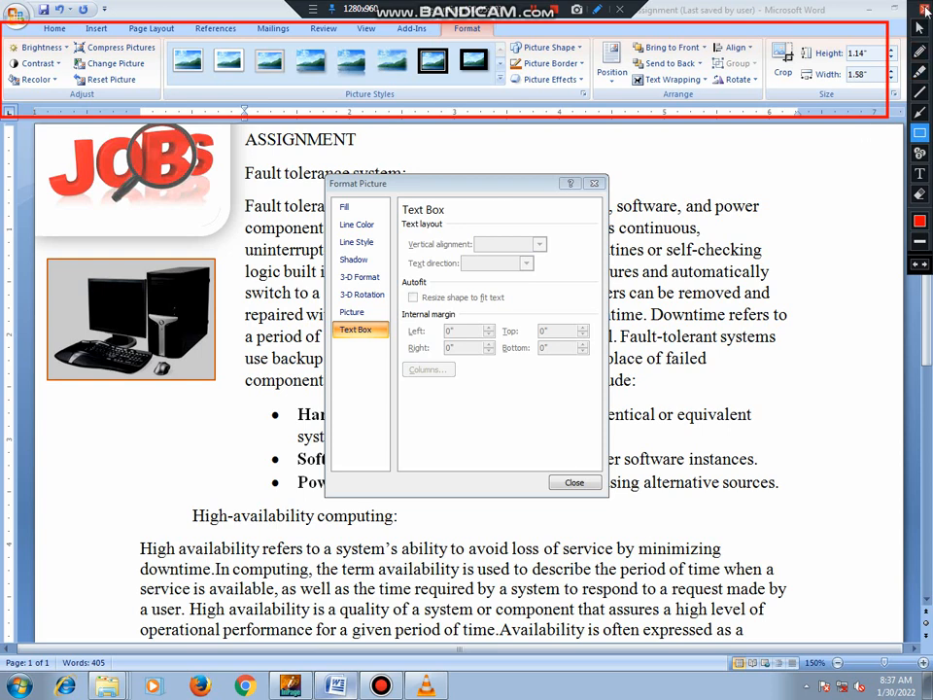
{"action": "left_click", "coordinate": [925, 10]}
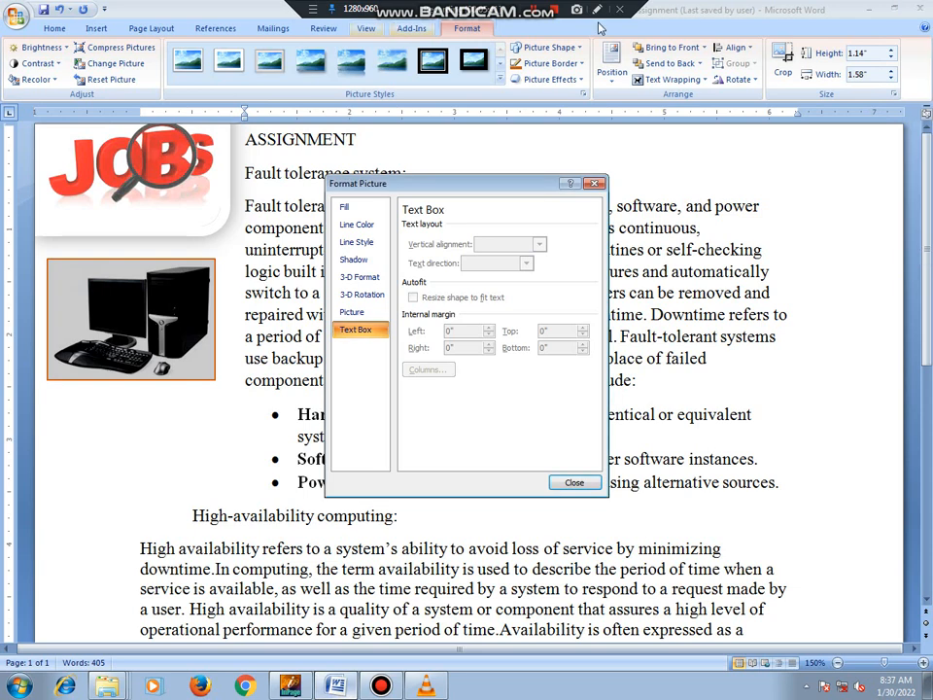
Give the computer picture a solid fill in standard red through the picture correction options.
{"action": "left_click", "coordinate": [39, 47]}
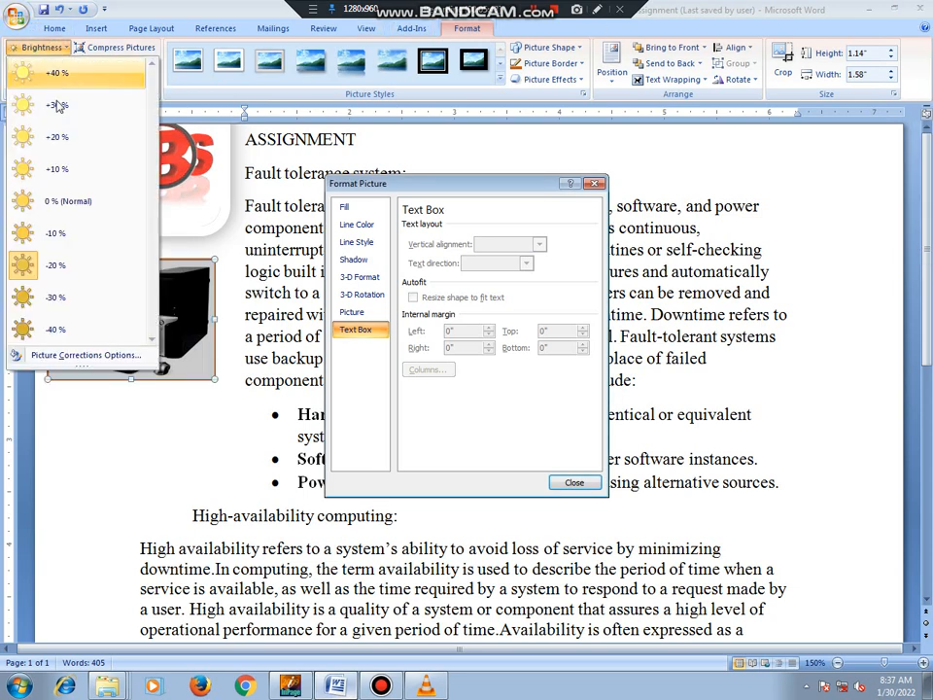
{"action": "left_click", "coordinate": [98, 355]}
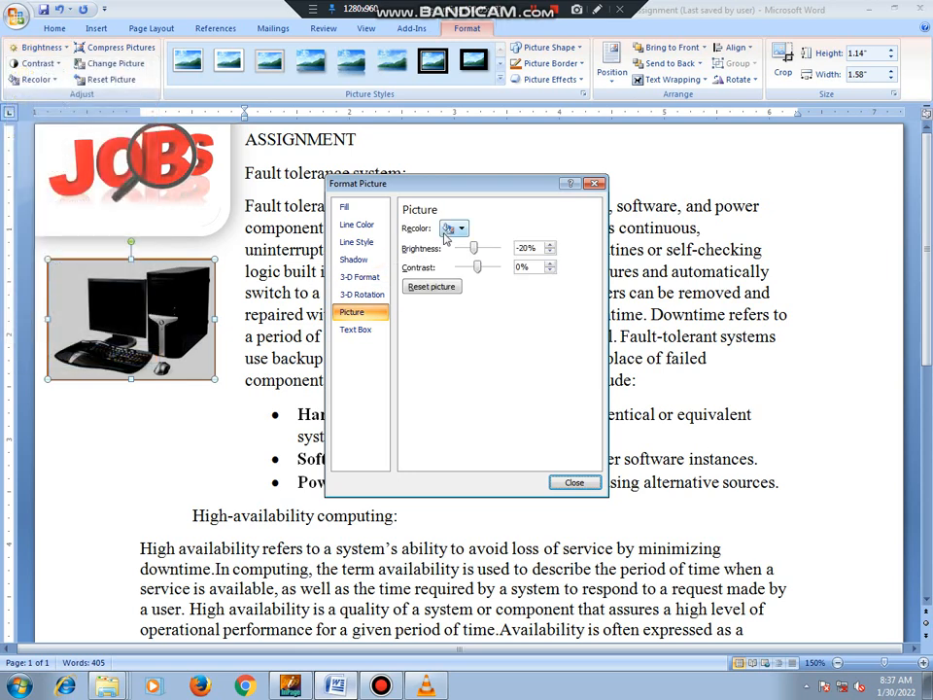
{"action": "left_click", "coordinate": [373, 213]}
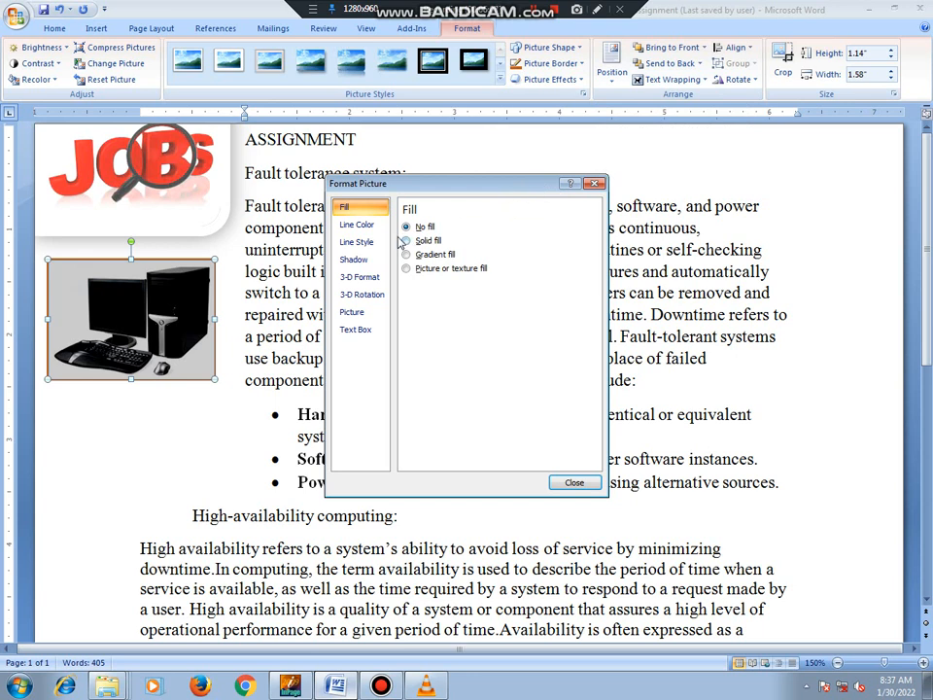
{"action": "left_click", "coordinate": [365, 214]}
{"action": "left_click", "coordinate": [420, 242]}
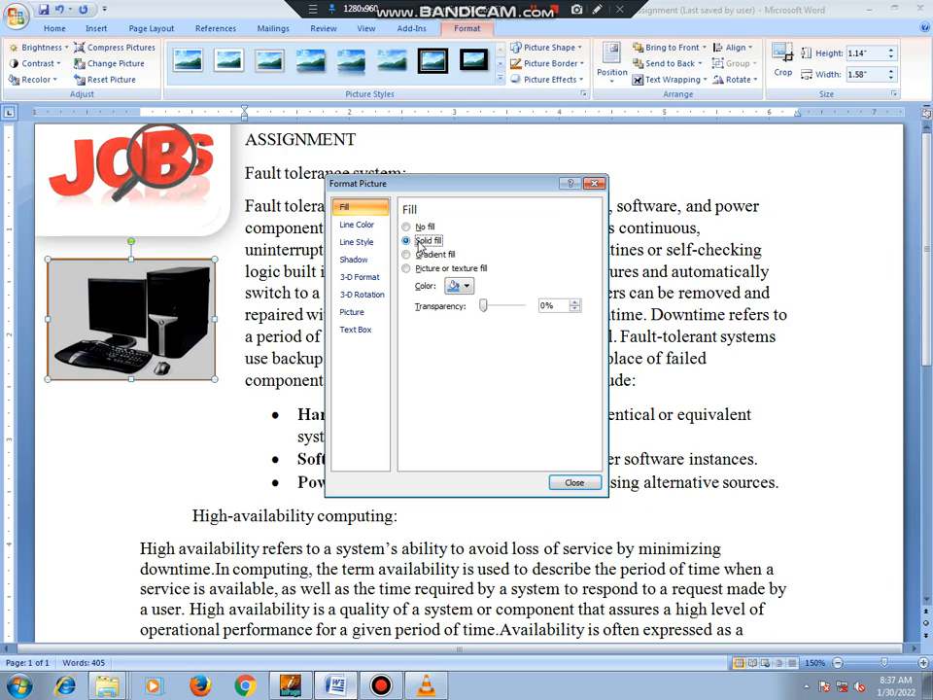
{"action": "left_click", "coordinate": [470, 290]}
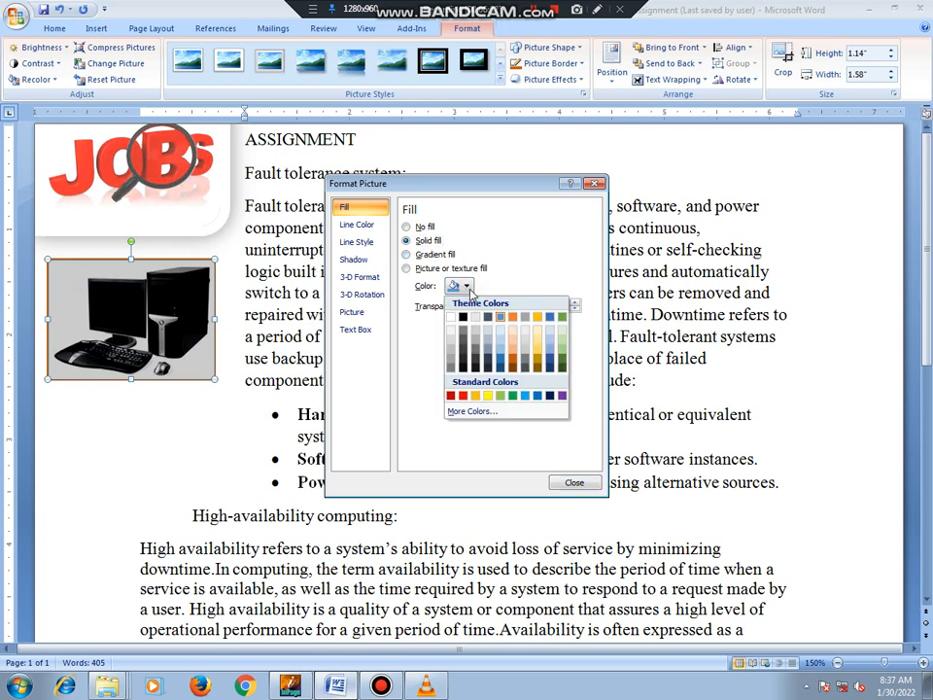
{"action": "left_click", "coordinate": [463, 395]}
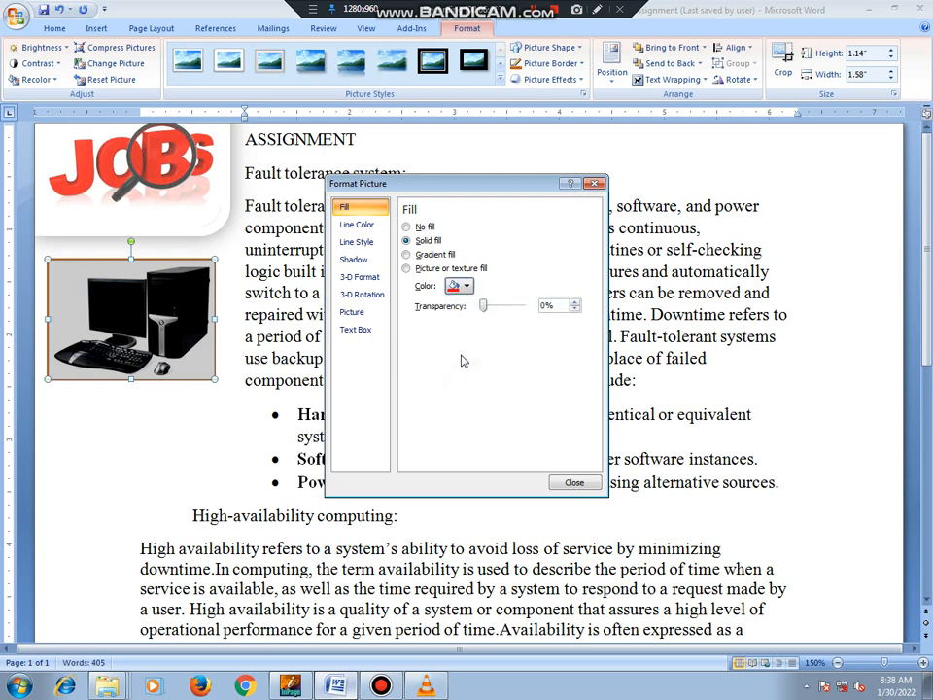